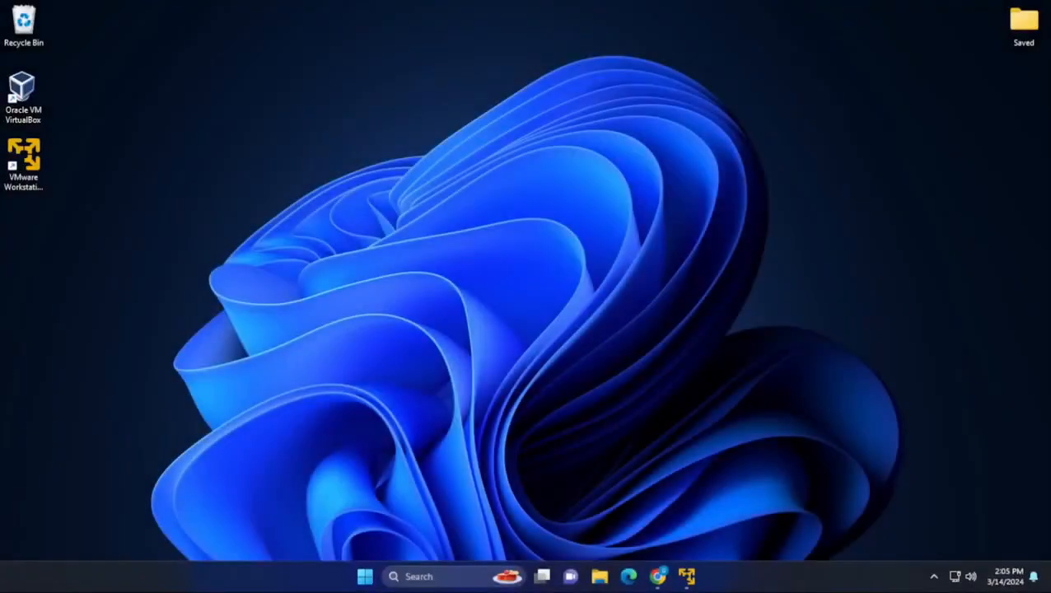
Step: Download the recommended 64-bit Kali Linux 2024.1 installer image from the Get Kali page in Chrome
{"action": "left_click", "coordinate": [657, 577]}
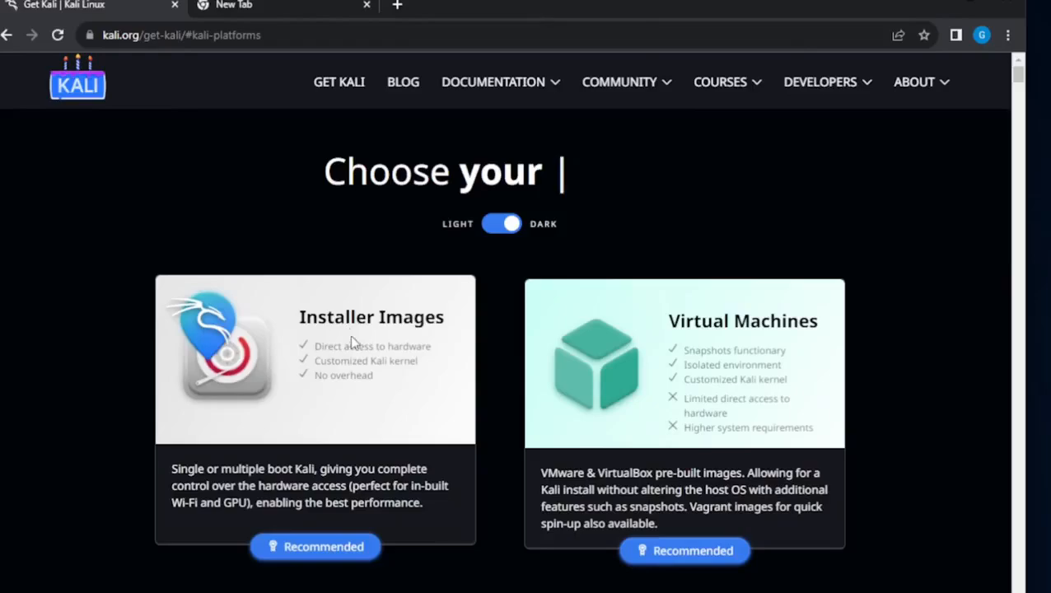
{"action": "left_click", "coordinate": [311, 538]}
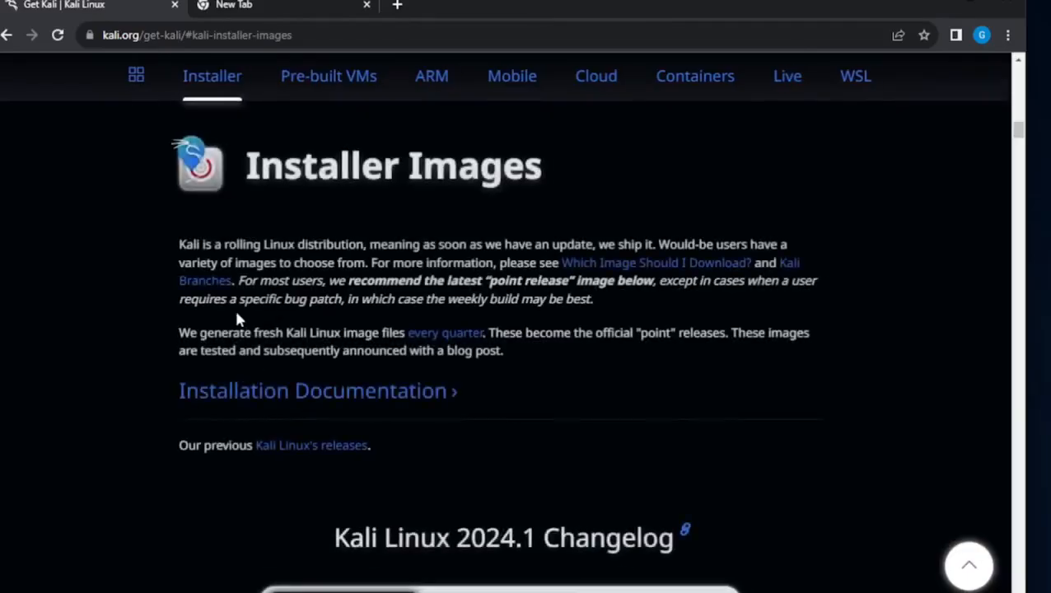
{"action": "scroll", "coordinate": [528, 400], "scroll_direction": "down", "scroll_amount": 5}
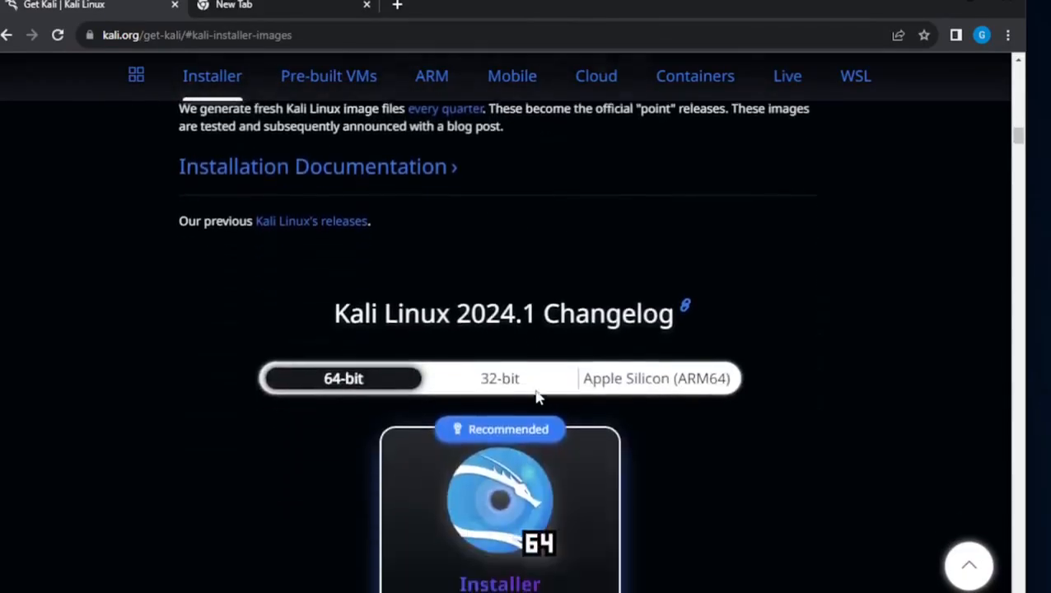
{"action": "scroll", "coordinate": [532, 386], "scroll_direction": "up", "scroll_amount": 1}
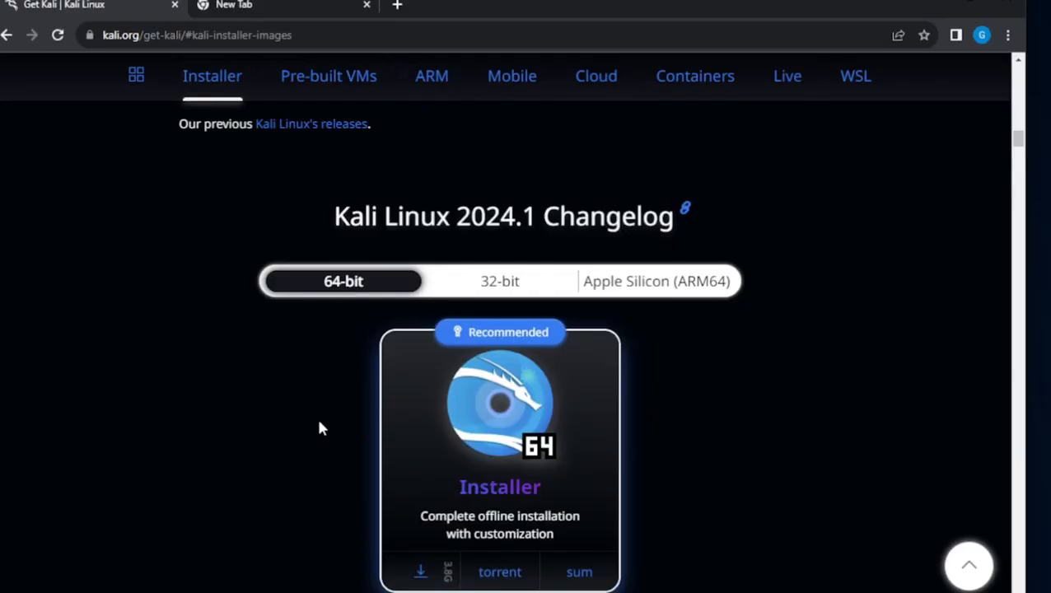
{"action": "left_click", "coordinate": [421, 569]}
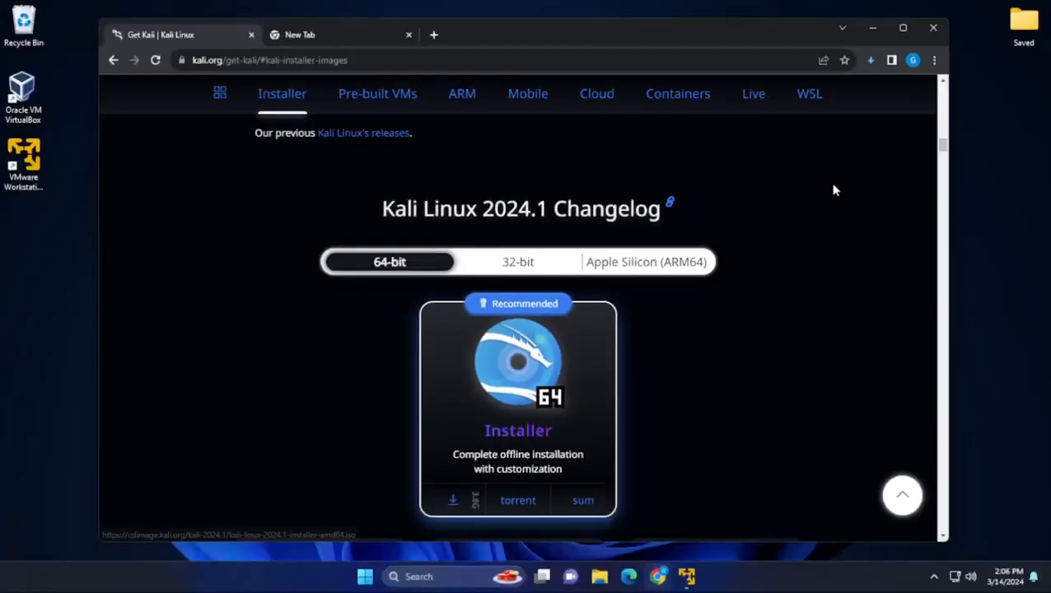
{"action": "left_click", "coordinate": [870, 61]}
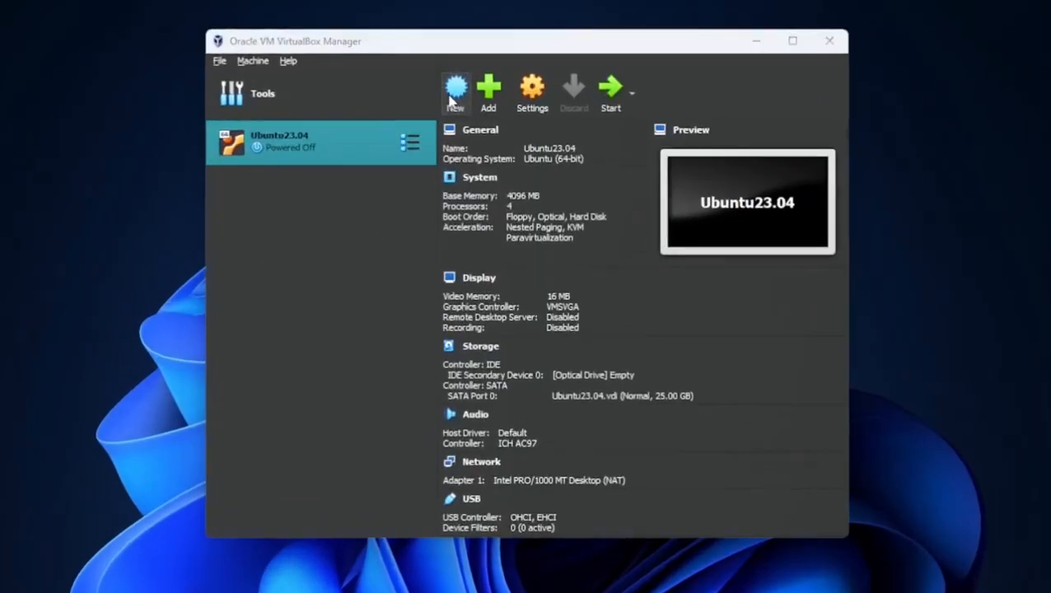
Step: In VirtualBox, begin a new virtual machine named KaliLinux2024.1 using the downloaded kali-linux-2024.1-installer-amd64 ISO image
{"action": "left_click", "coordinate": [455, 91]}
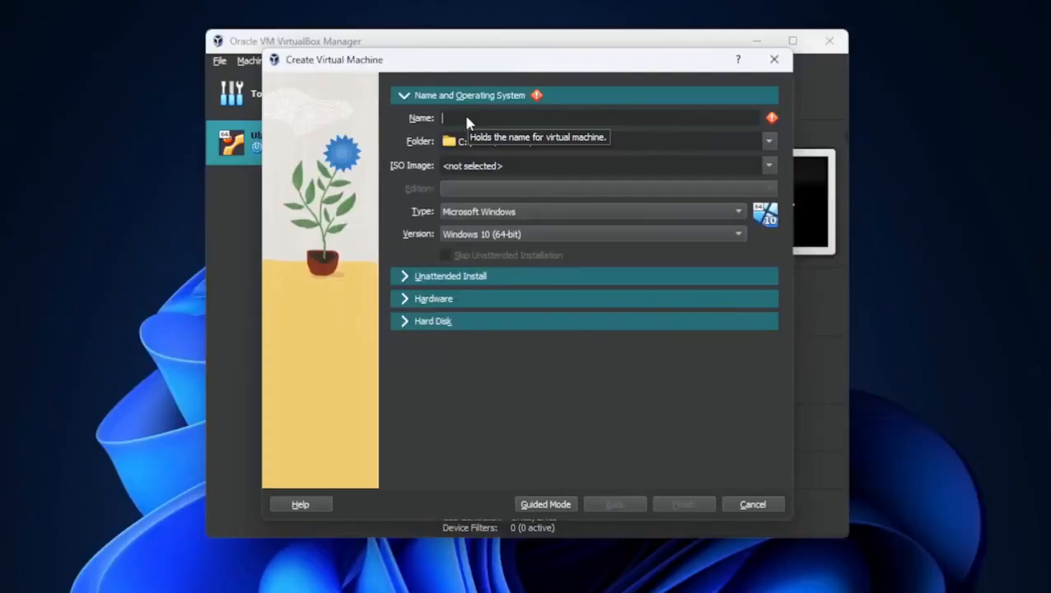
{"action": "type", "text": "KaliLinux2024.1"}
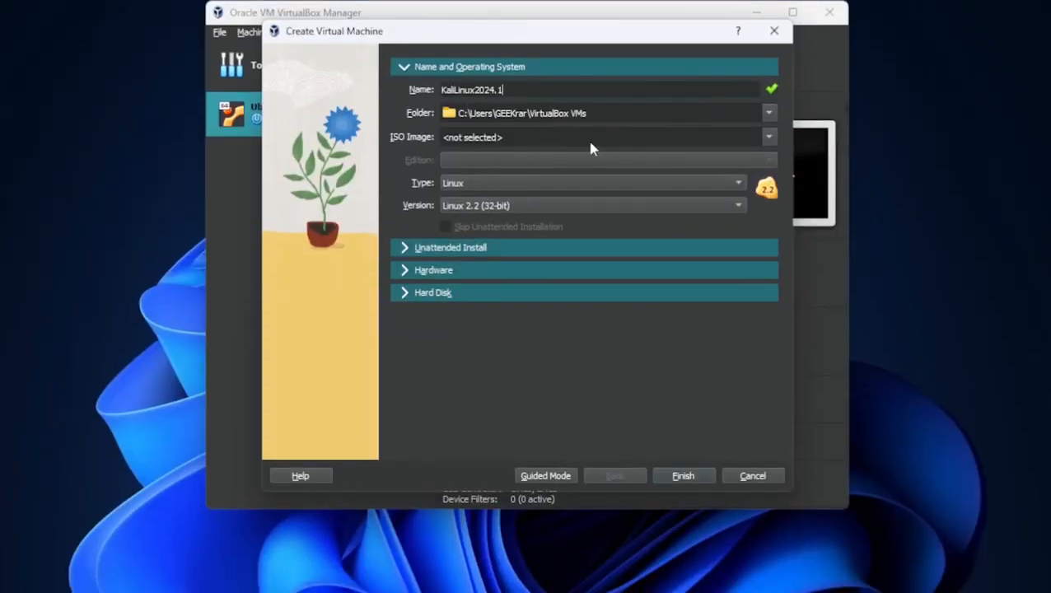
{"action": "left_click", "coordinate": [771, 138]}
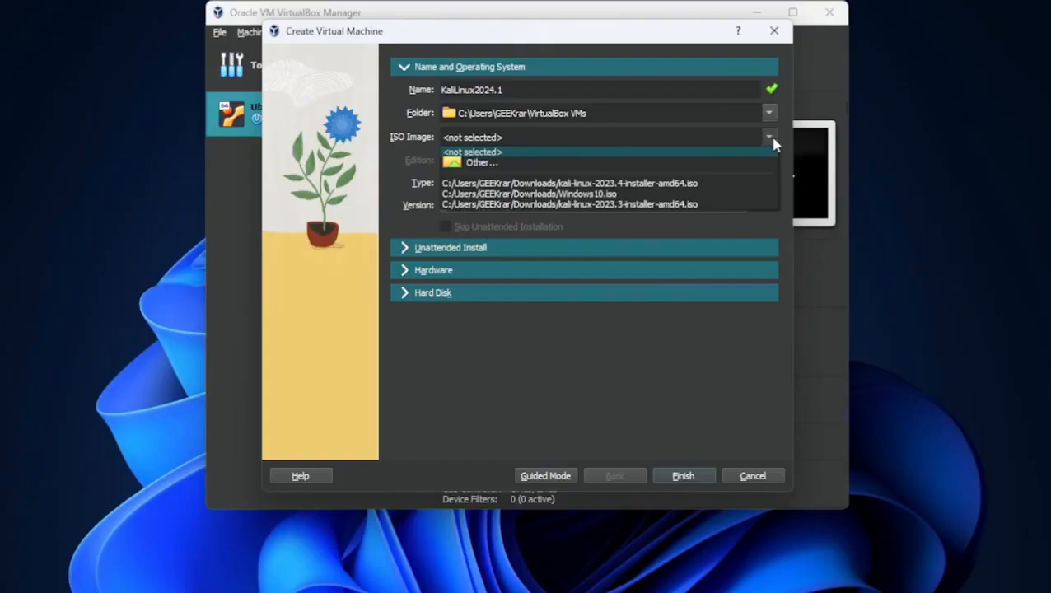
{"action": "left_click", "coordinate": [472, 162]}
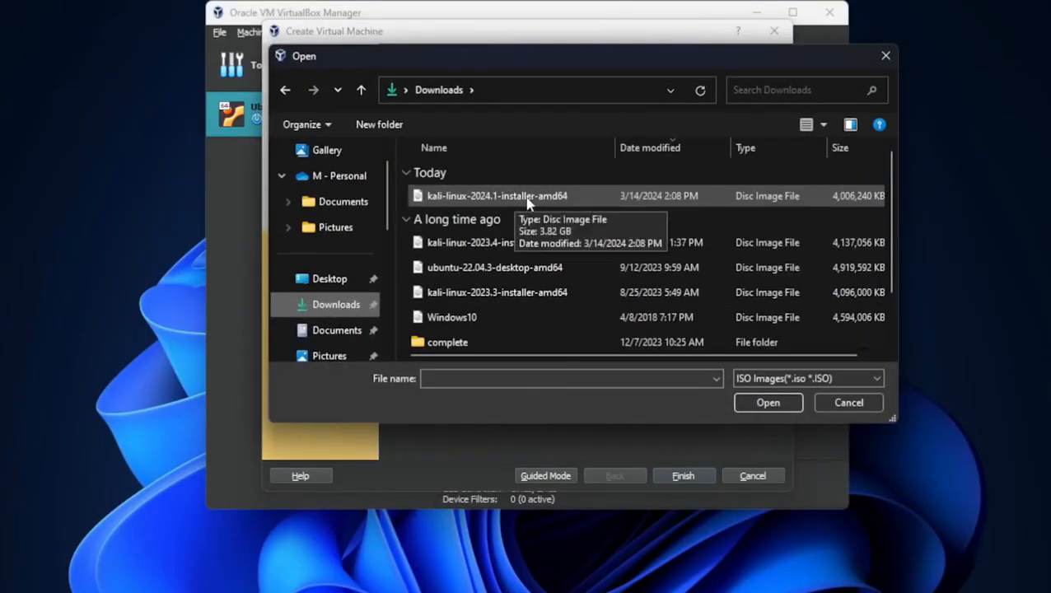
{"action": "left_click", "coordinate": [522, 202]}
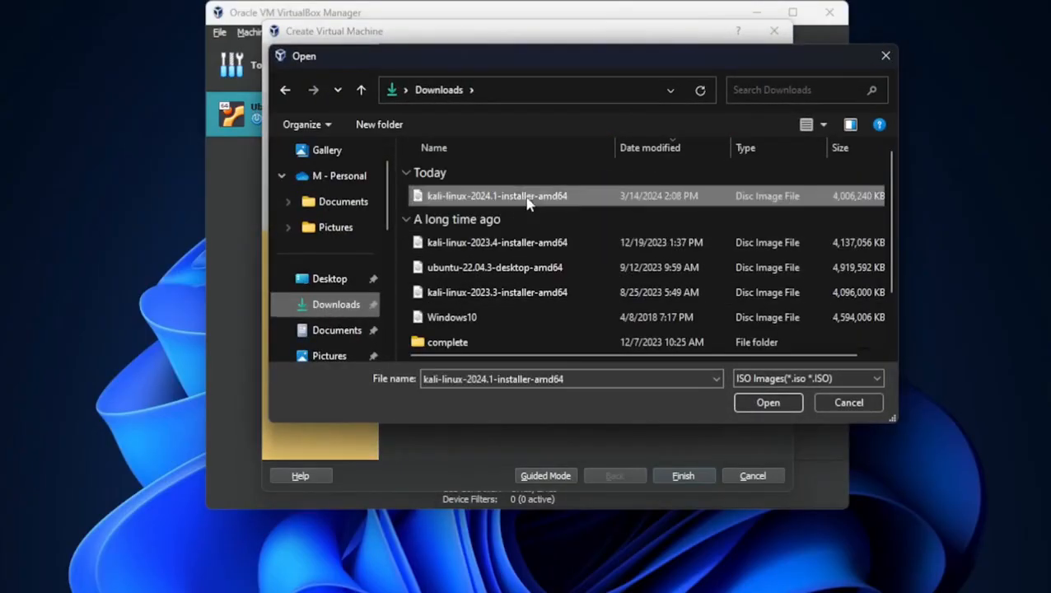
{"action": "left_click", "coordinate": [768, 404]}
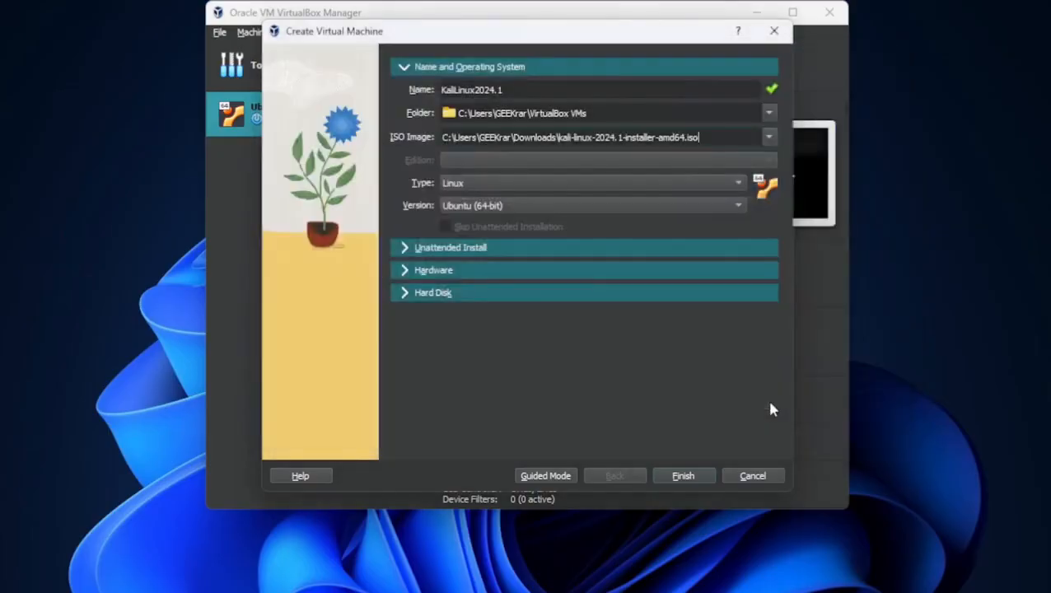
Step: Give the virtual machine 4096 MB of base memory and 4 processors, and create it with a 25 GB VDI hard disk
{"action": "left_click", "coordinate": [410, 272]}
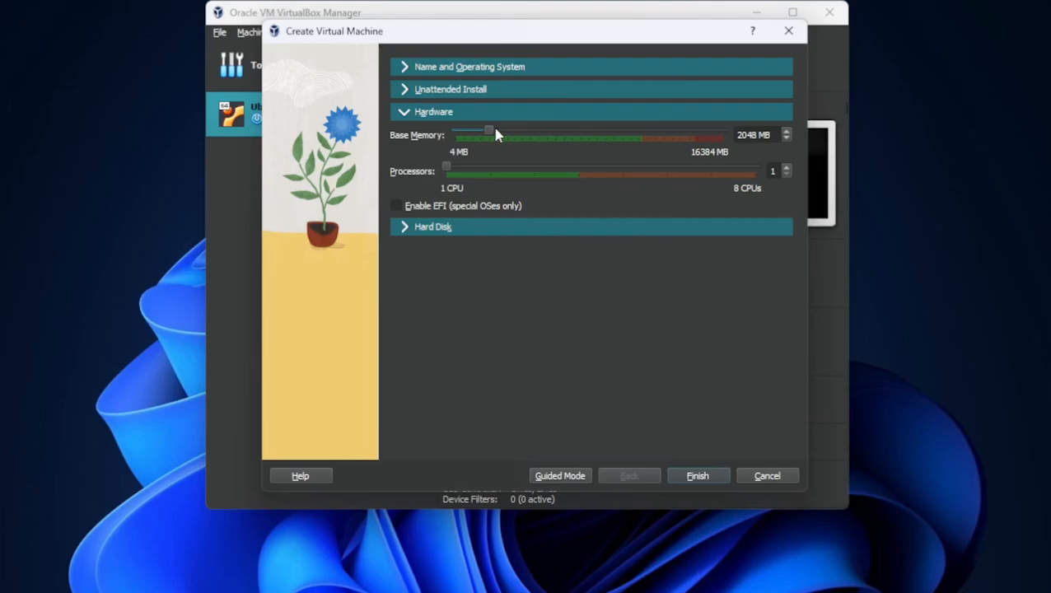
{"action": "left_click_drag", "start_coordinate": [495, 132], "coordinate": [521, 131]}
{"action": "left_click_drag", "start_coordinate": [558, 173], "coordinate": [562, 173]}
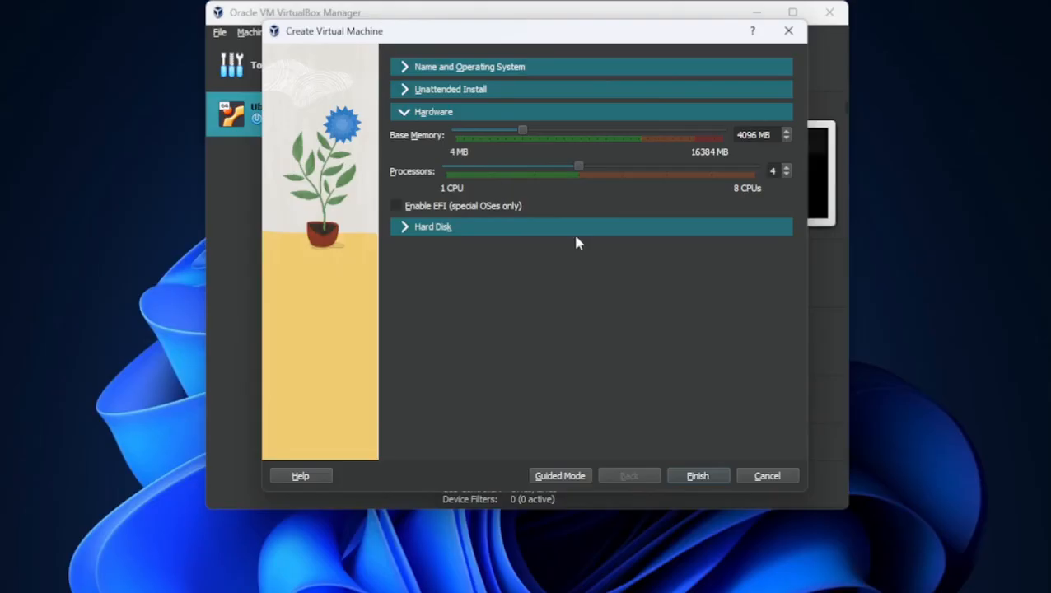
{"action": "left_click", "coordinate": [407, 232]}
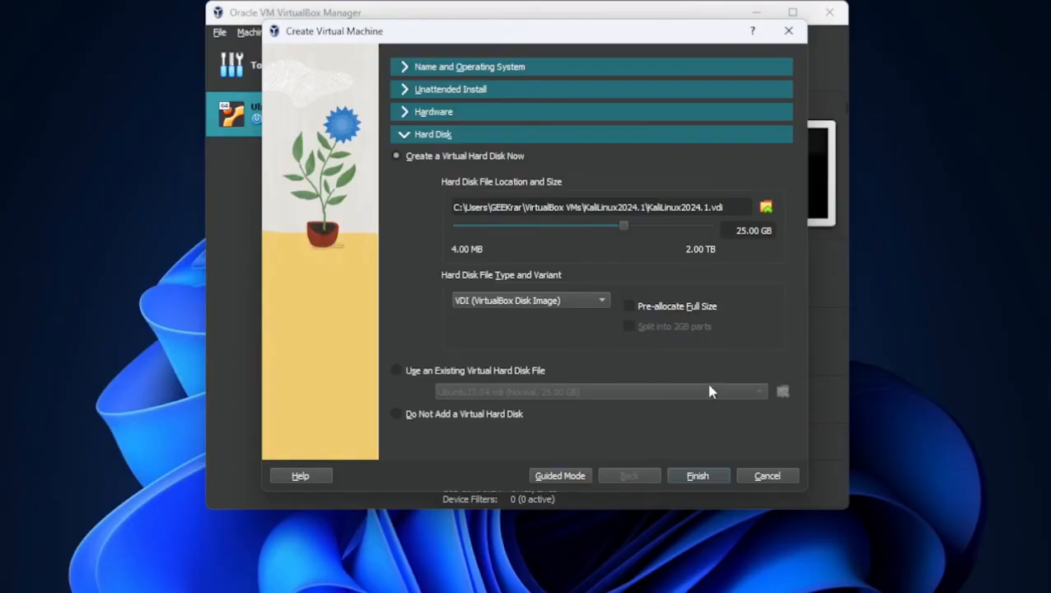
{"action": "left_click", "coordinate": [706, 482]}
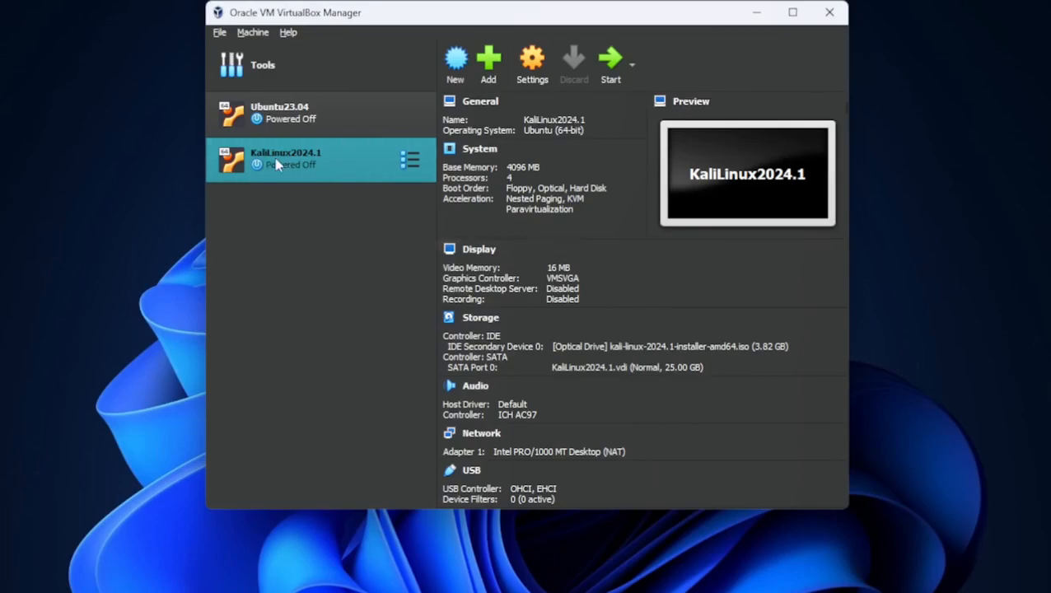
Step: Start the KaliLinux2024.1 virtual machine and launch the graphical install
{"action": "left_click", "coordinate": [610, 66]}
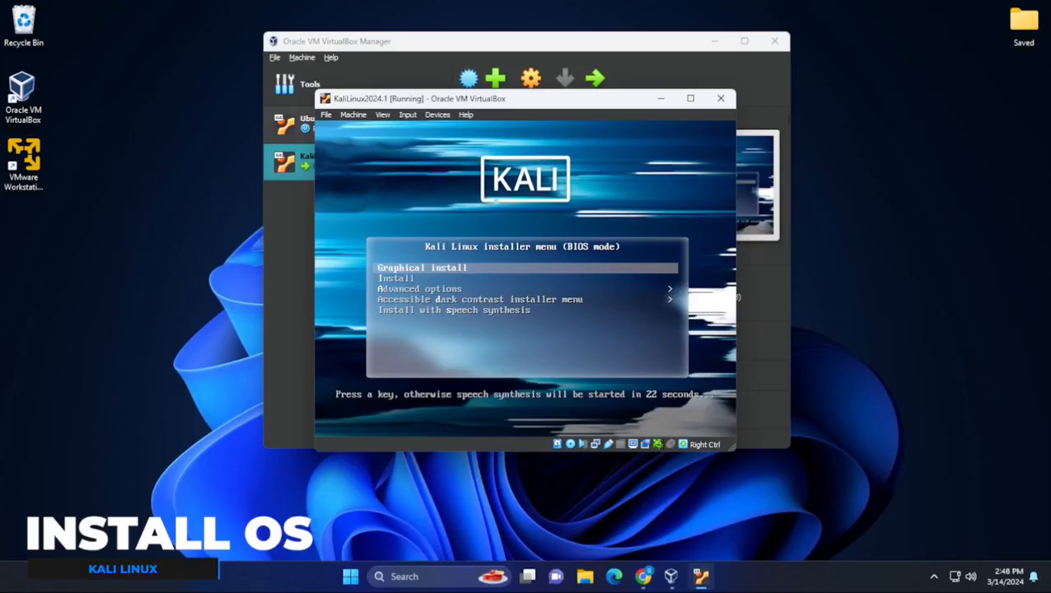
{"action": "key", "text": "Down"}
{"action": "key", "text": "Up"}
{"action": "key", "text": "Down"}
{"action": "key", "text": "Up"}
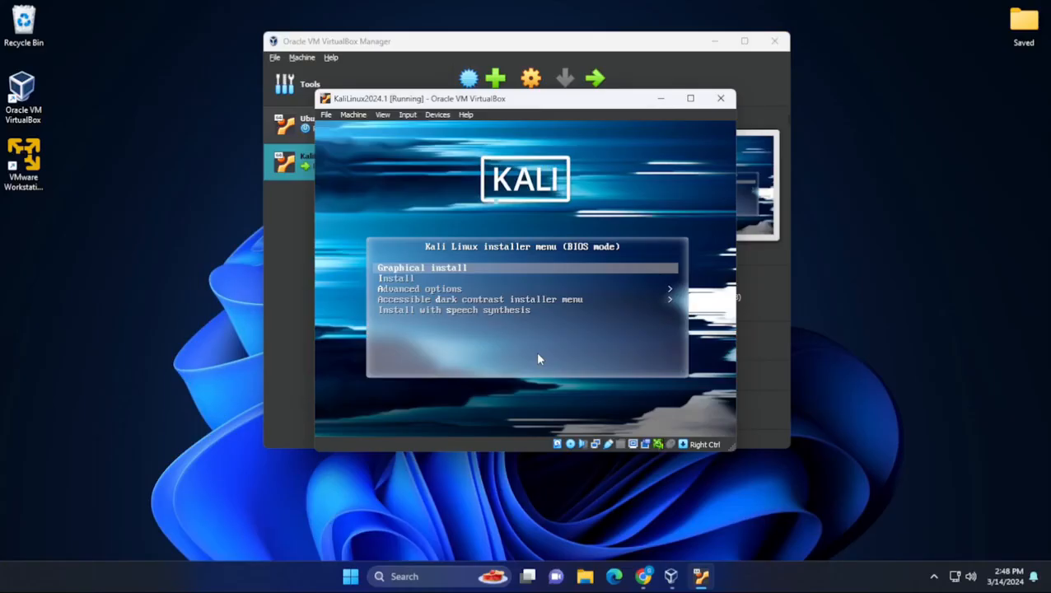
{"action": "key", "text": "Return"}
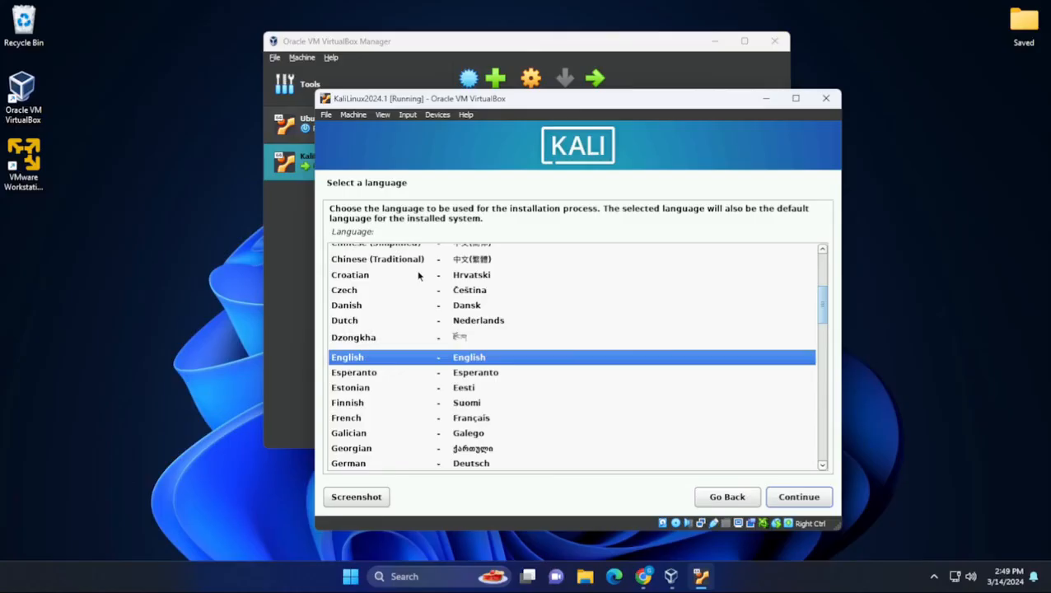
Step: Set the installer language to English, the location to United States and the keymap to American English
{"action": "left_click", "coordinate": [796, 503]}
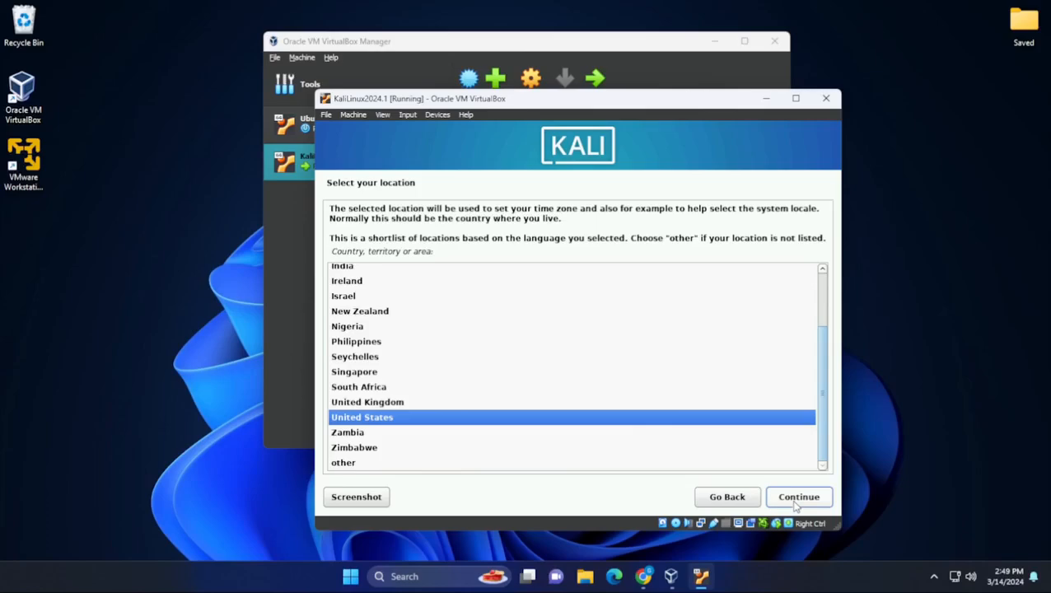
{"action": "left_click", "coordinate": [796, 499]}
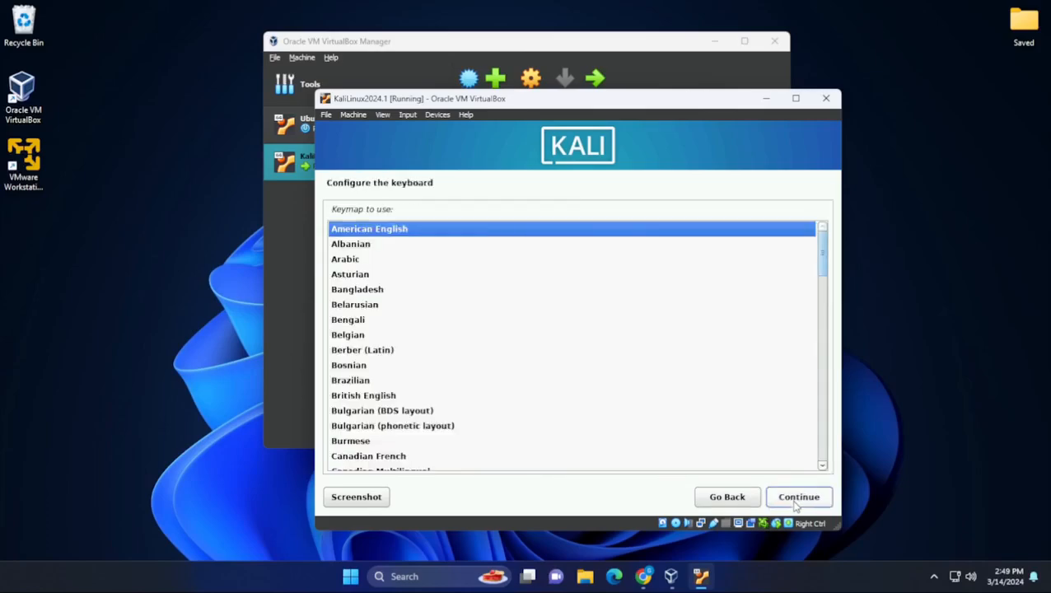
{"action": "left_click", "coordinate": [796, 501]}
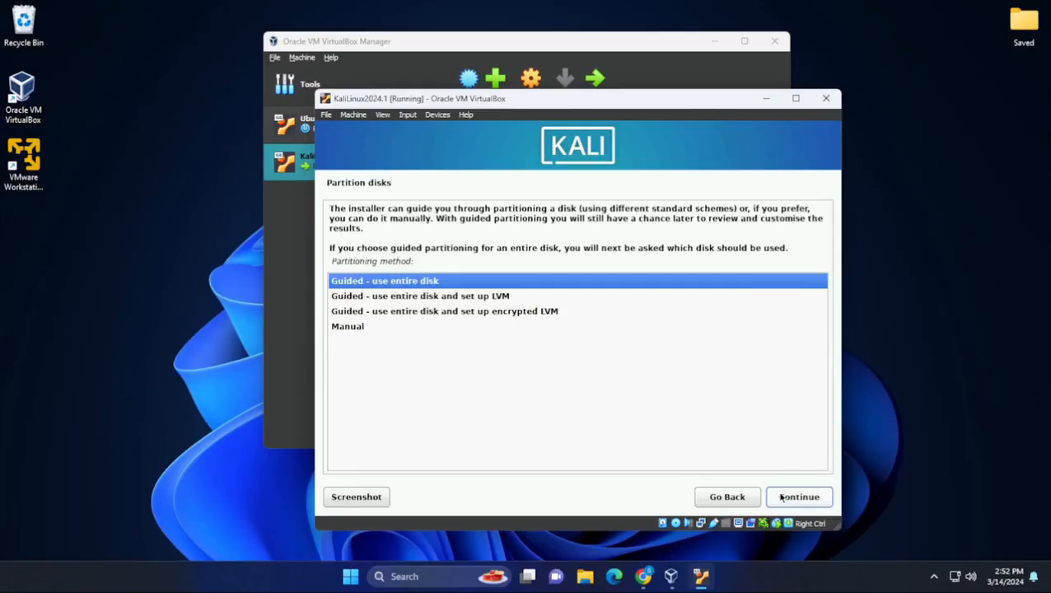
Step: Partition the entire virtual hard disk with the guided method, all files in one partition, and write the changes to disk
{"action": "left_click", "coordinate": [782, 498]}
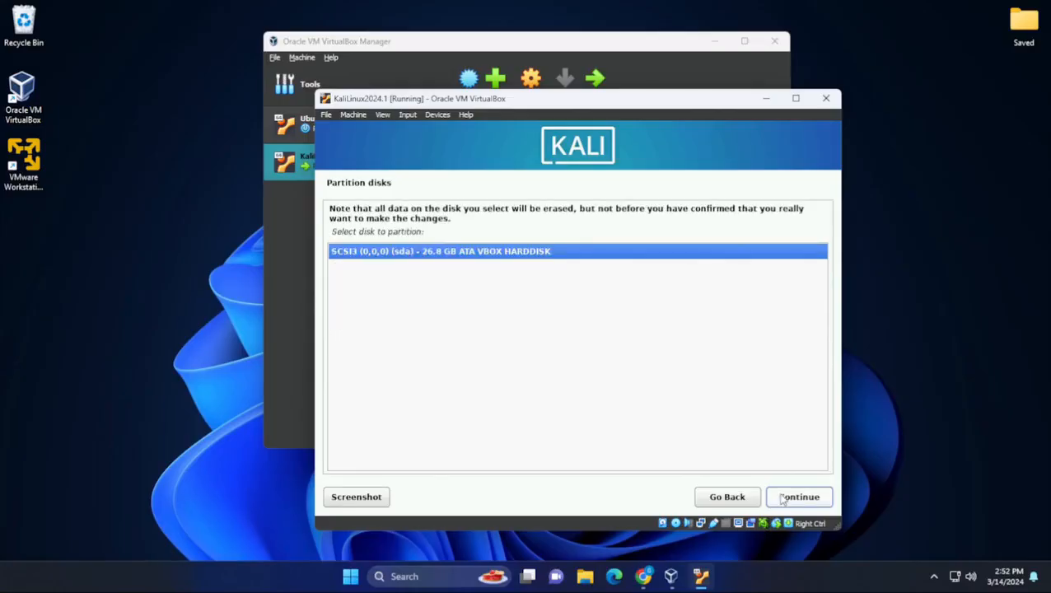
{"action": "left_click", "coordinate": [782, 497]}
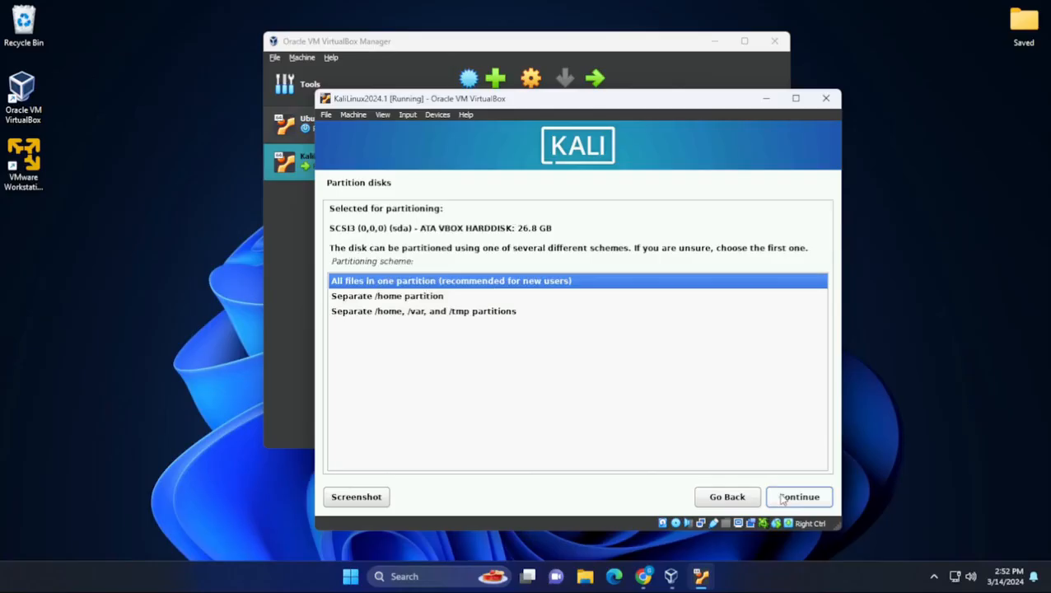
{"action": "left_click", "coordinate": [782, 498]}
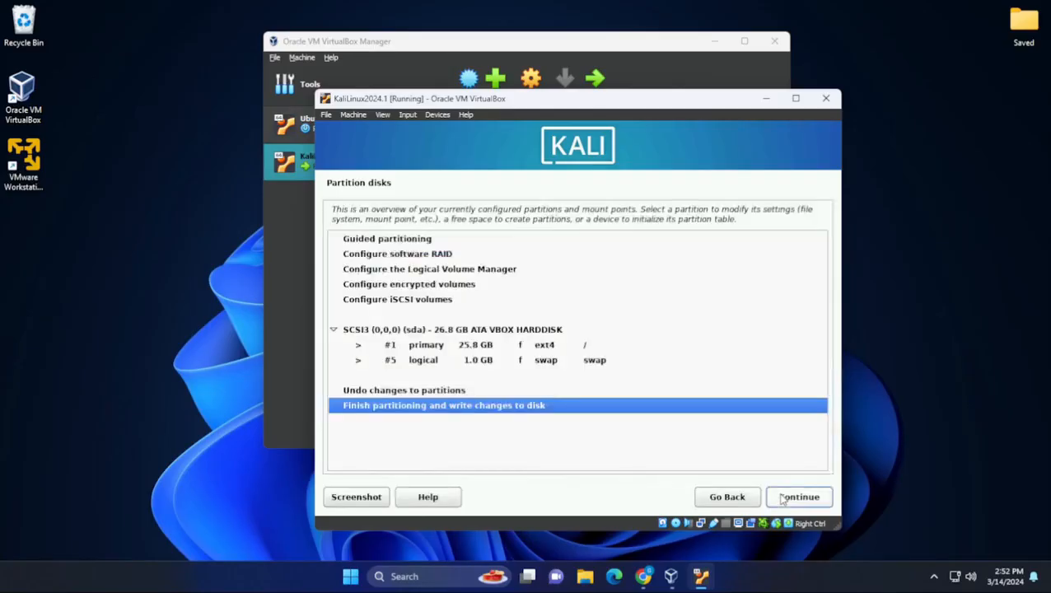
{"action": "left_click", "coordinate": [782, 497]}
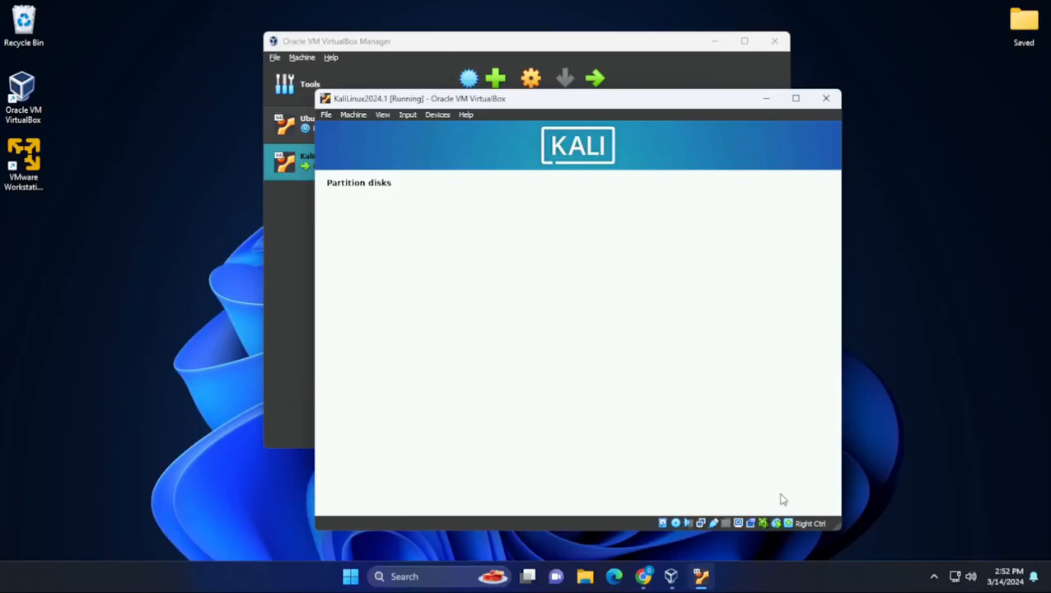
{"action": "key", "text": "Down"}
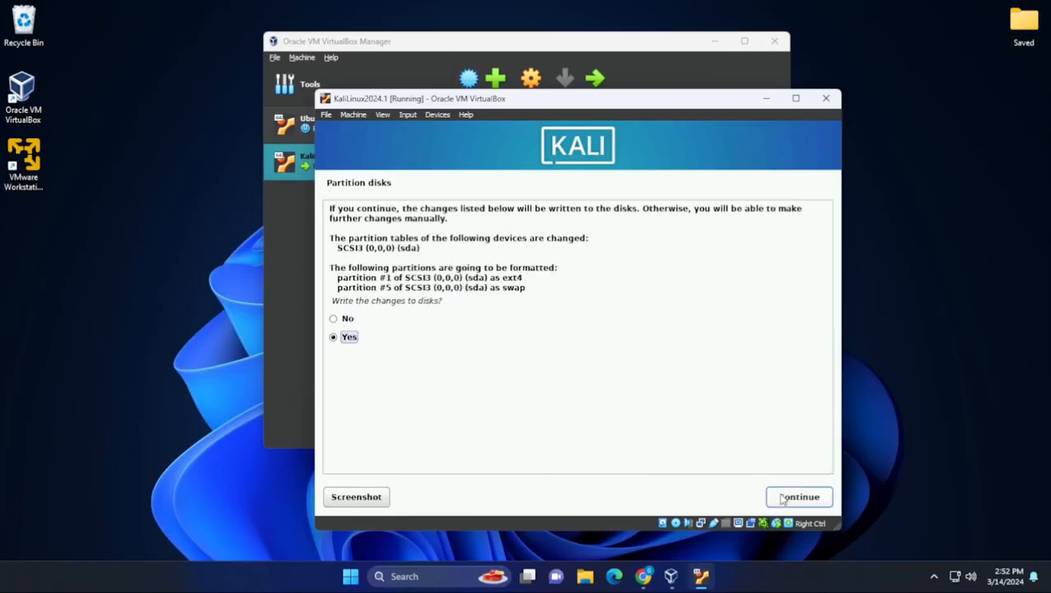
{"action": "left_click", "coordinate": [782, 498]}
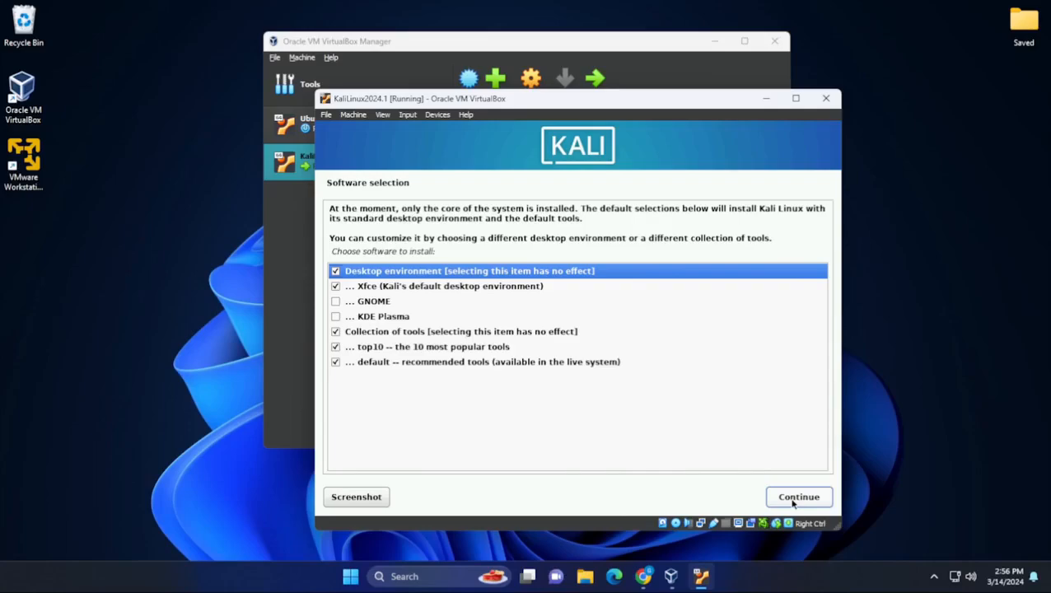
Step: Install the default Xfce desktop and tool collections, and put the GRUB boot loader on /dev/sda
{"action": "left_click", "coordinate": [792, 498]}
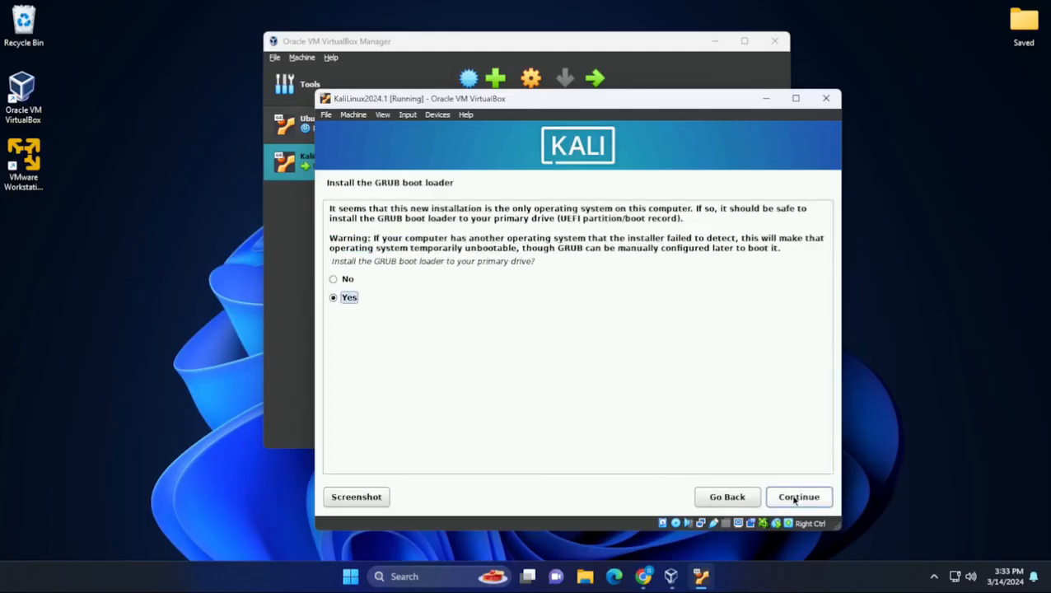
{"action": "left_click", "coordinate": [795, 498]}
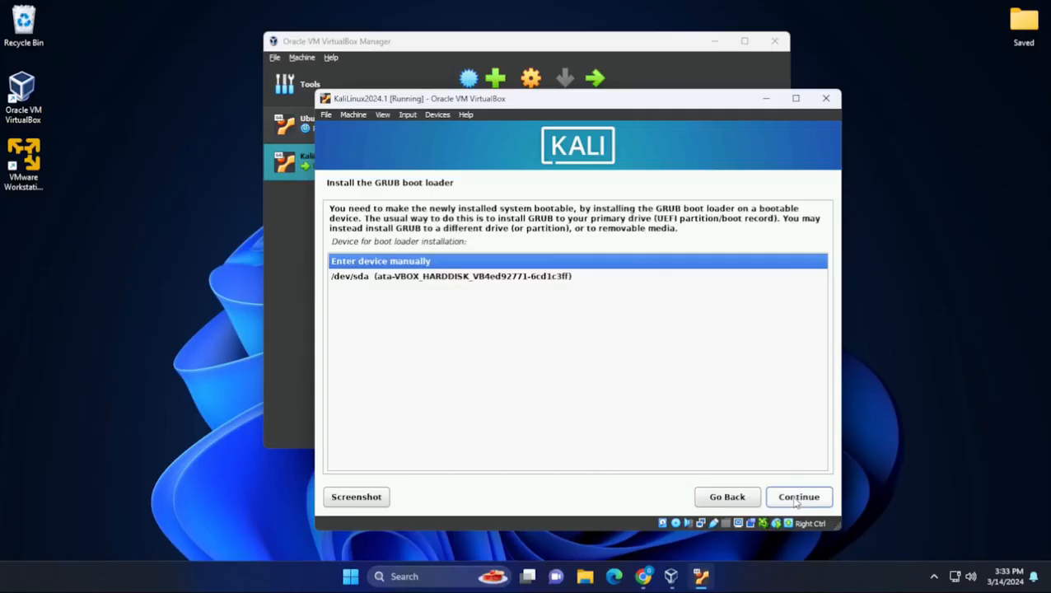
{"action": "left_click", "coordinate": [452, 276]}
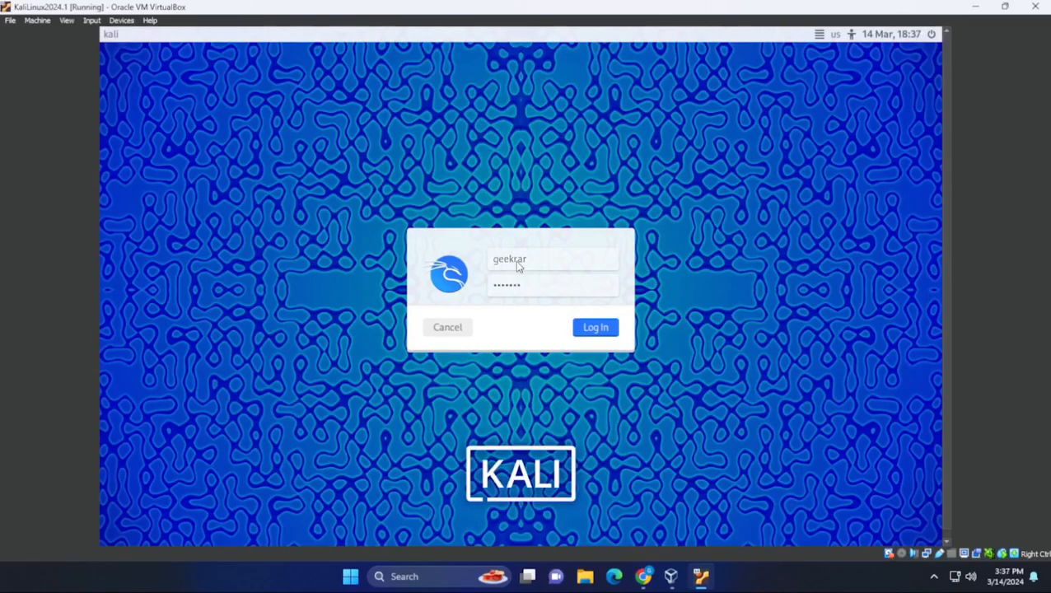
Step: Log in to the new Kali system and switch the virtual machine window to full-screen mode
{"action": "key", "text": "Return"}
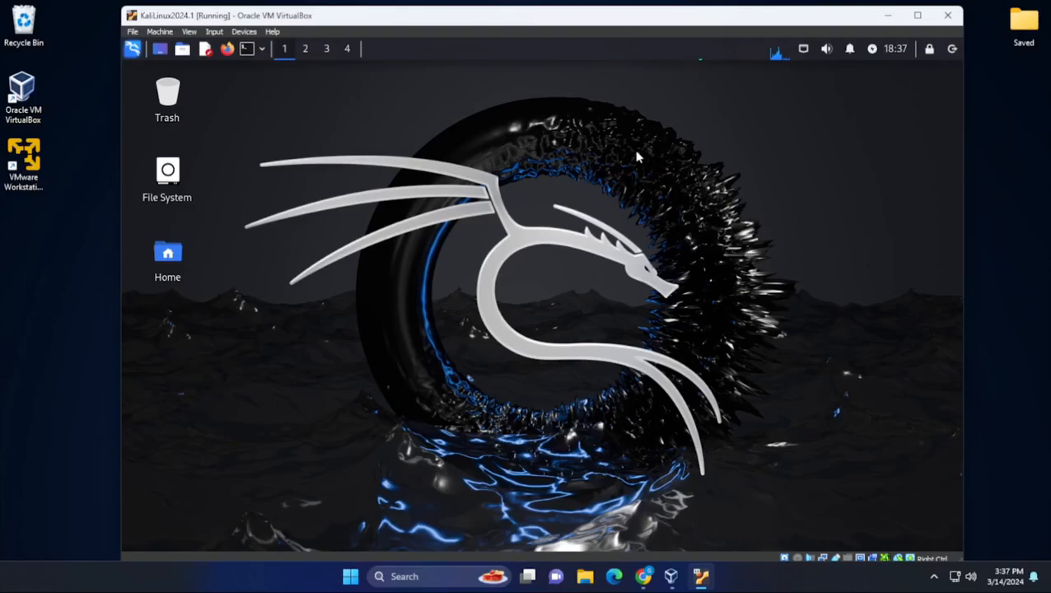
{"action": "left_click", "coordinate": [195, 33]}
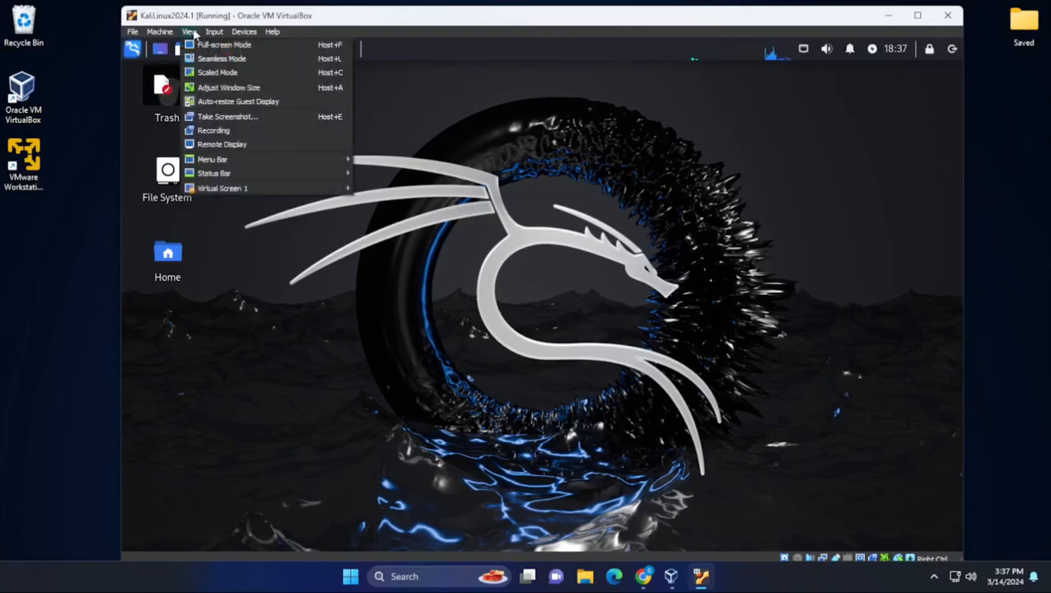
{"action": "left_click", "coordinate": [206, 45]}
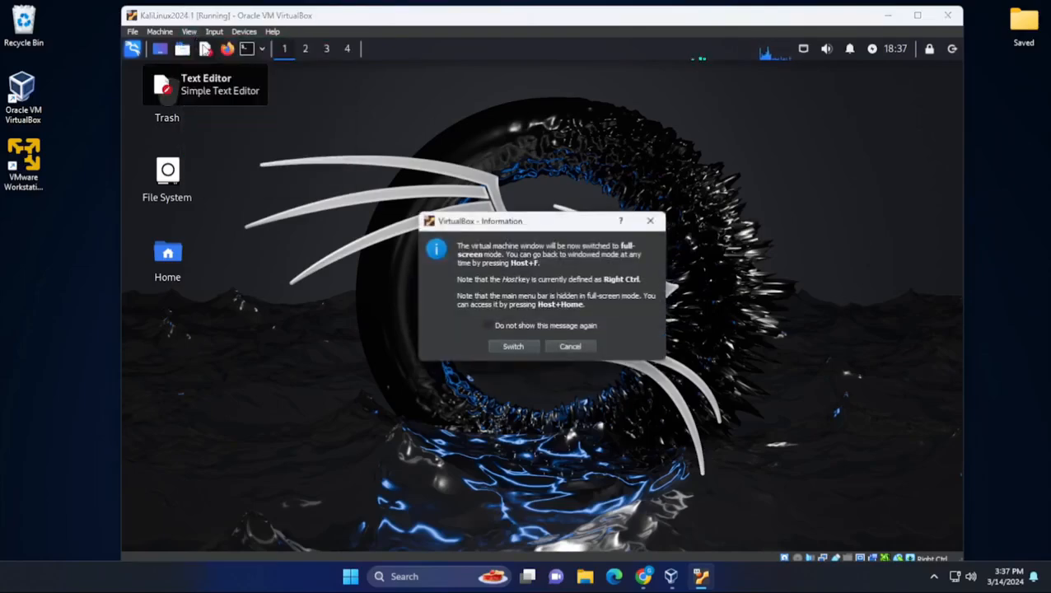
{"action": "left_click", "coordinate": [512, 347]}
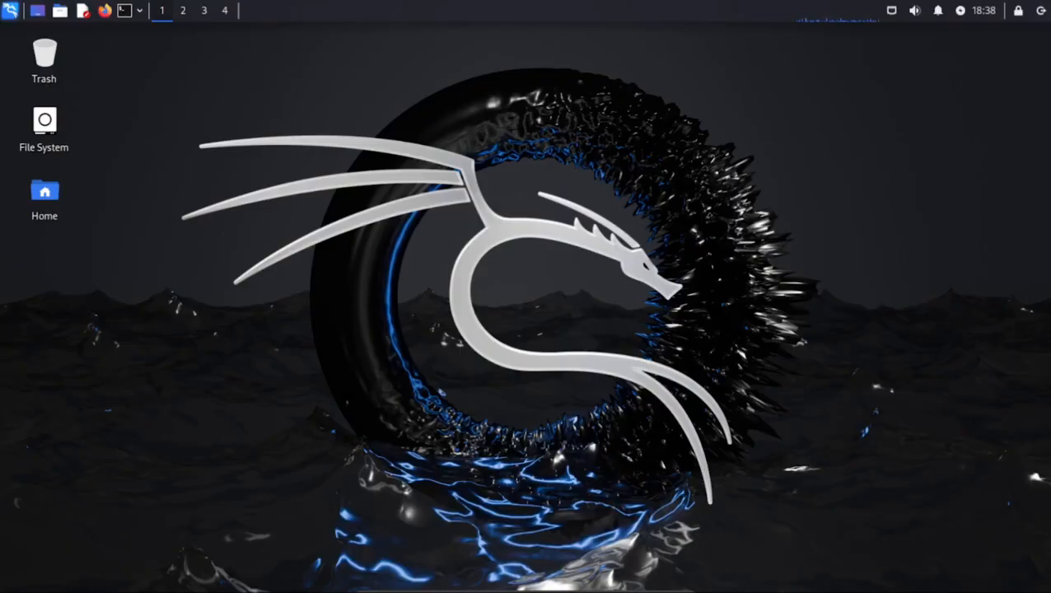
{"action": "left_click", "coordinate": [10, 11]}
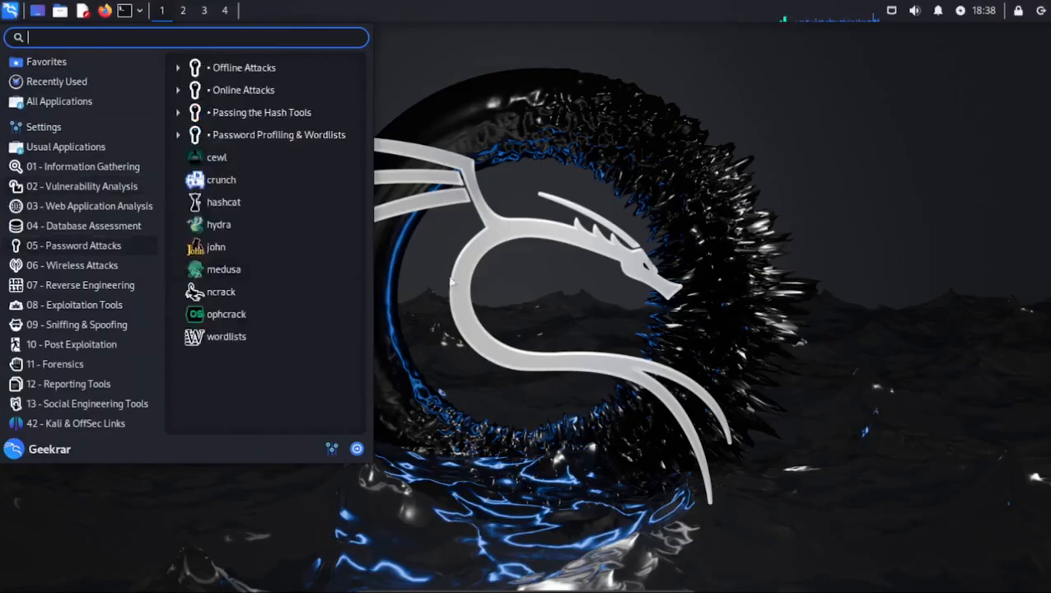
{"action": "left_click", "coordinate": [542, 282]}
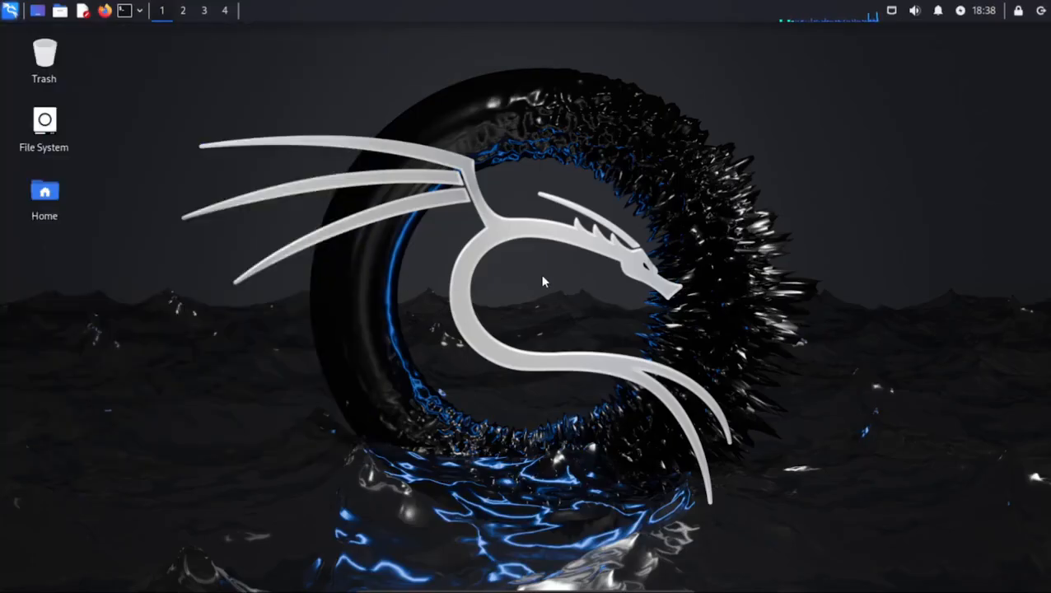